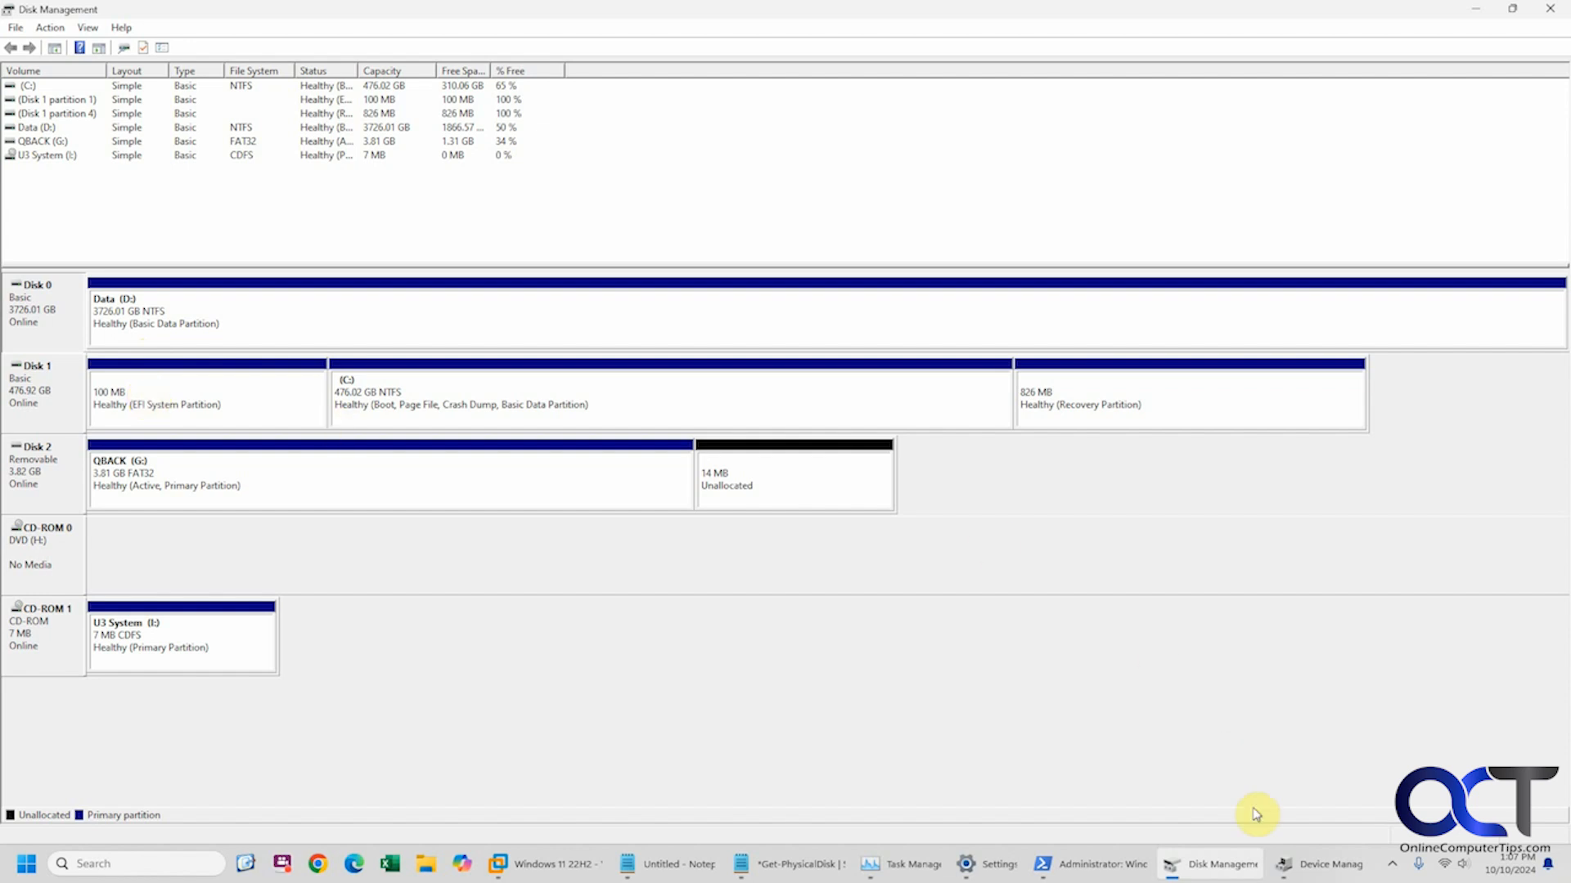
Step: Review the NVMe, SanDisk USB and WD Blue disk drives in Device Manager, then switch to Task Manager
click(1318, 865)
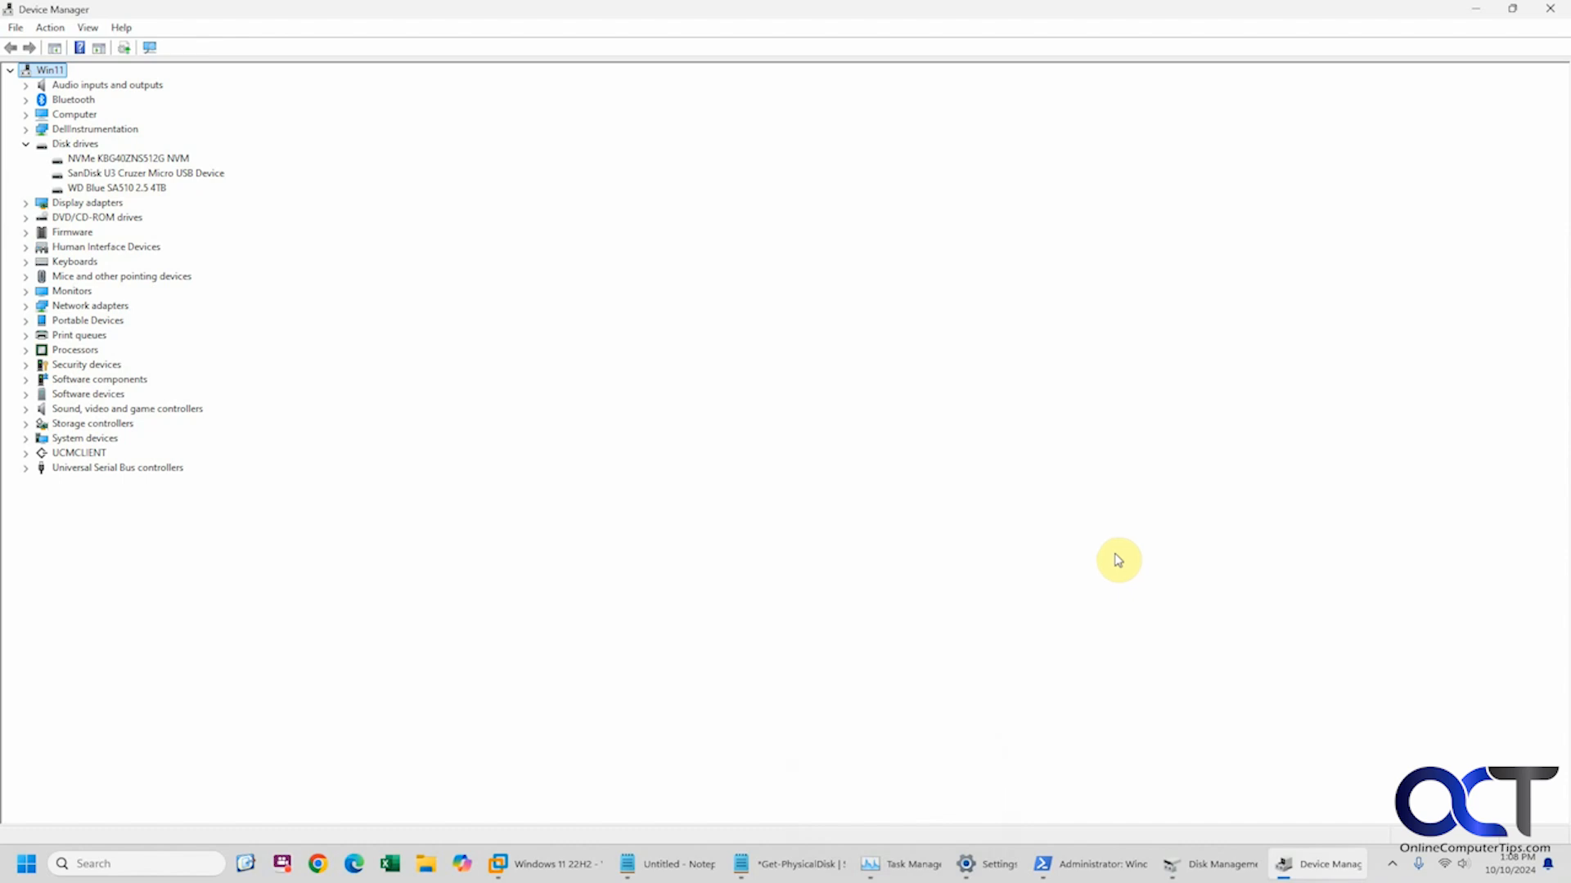
click(910, 864)
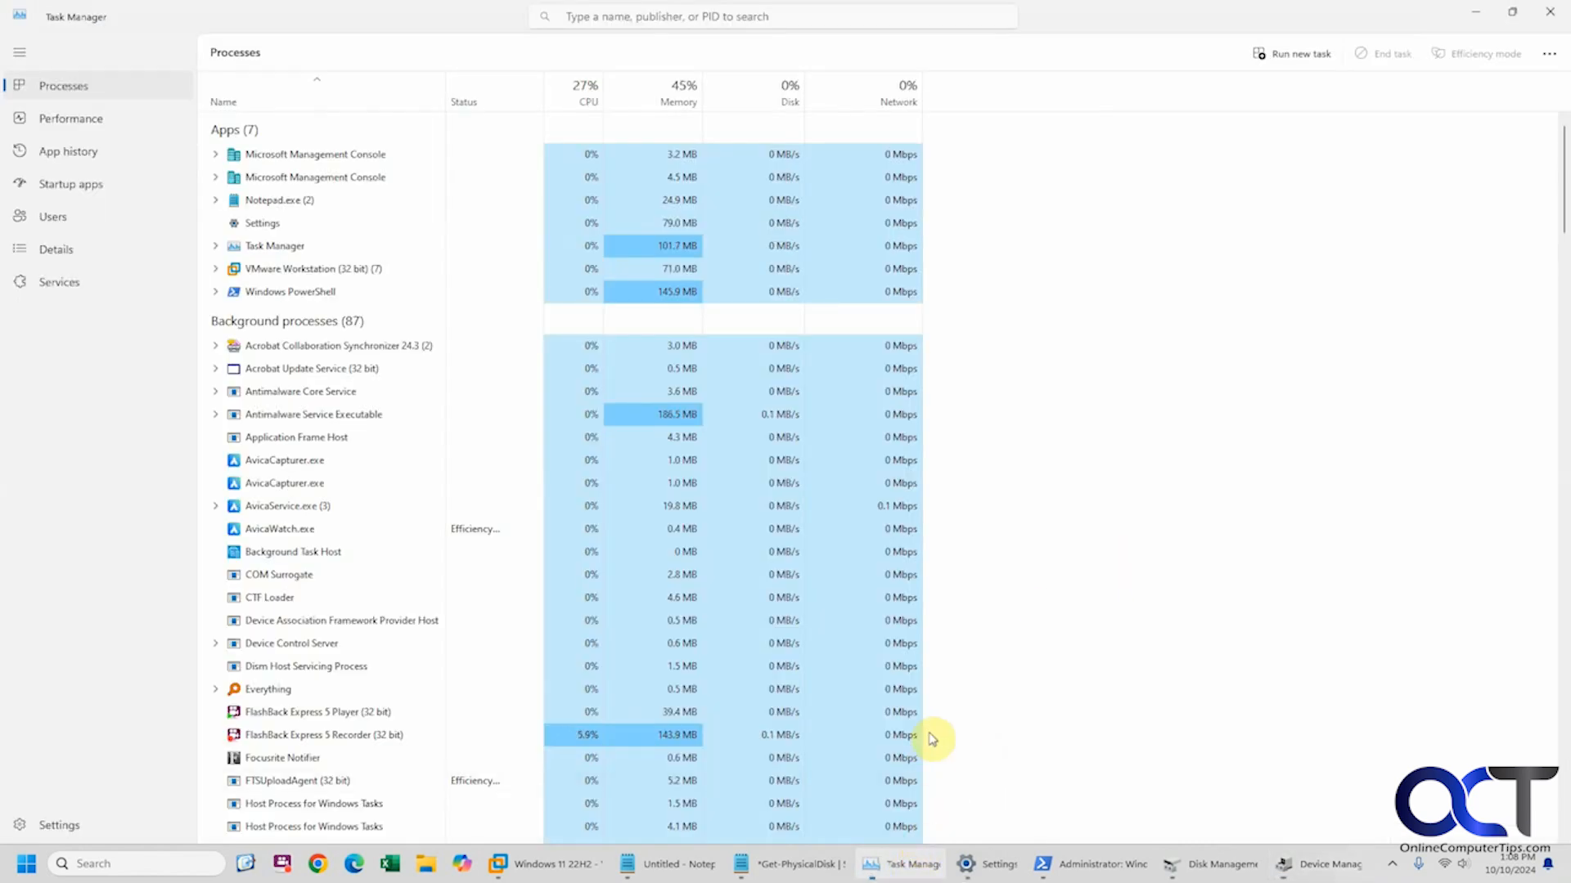
Step: Check the Performance page details for Disk 0 (D:) and Disk 1 (C:), both reported as SSD
click(71, 119)
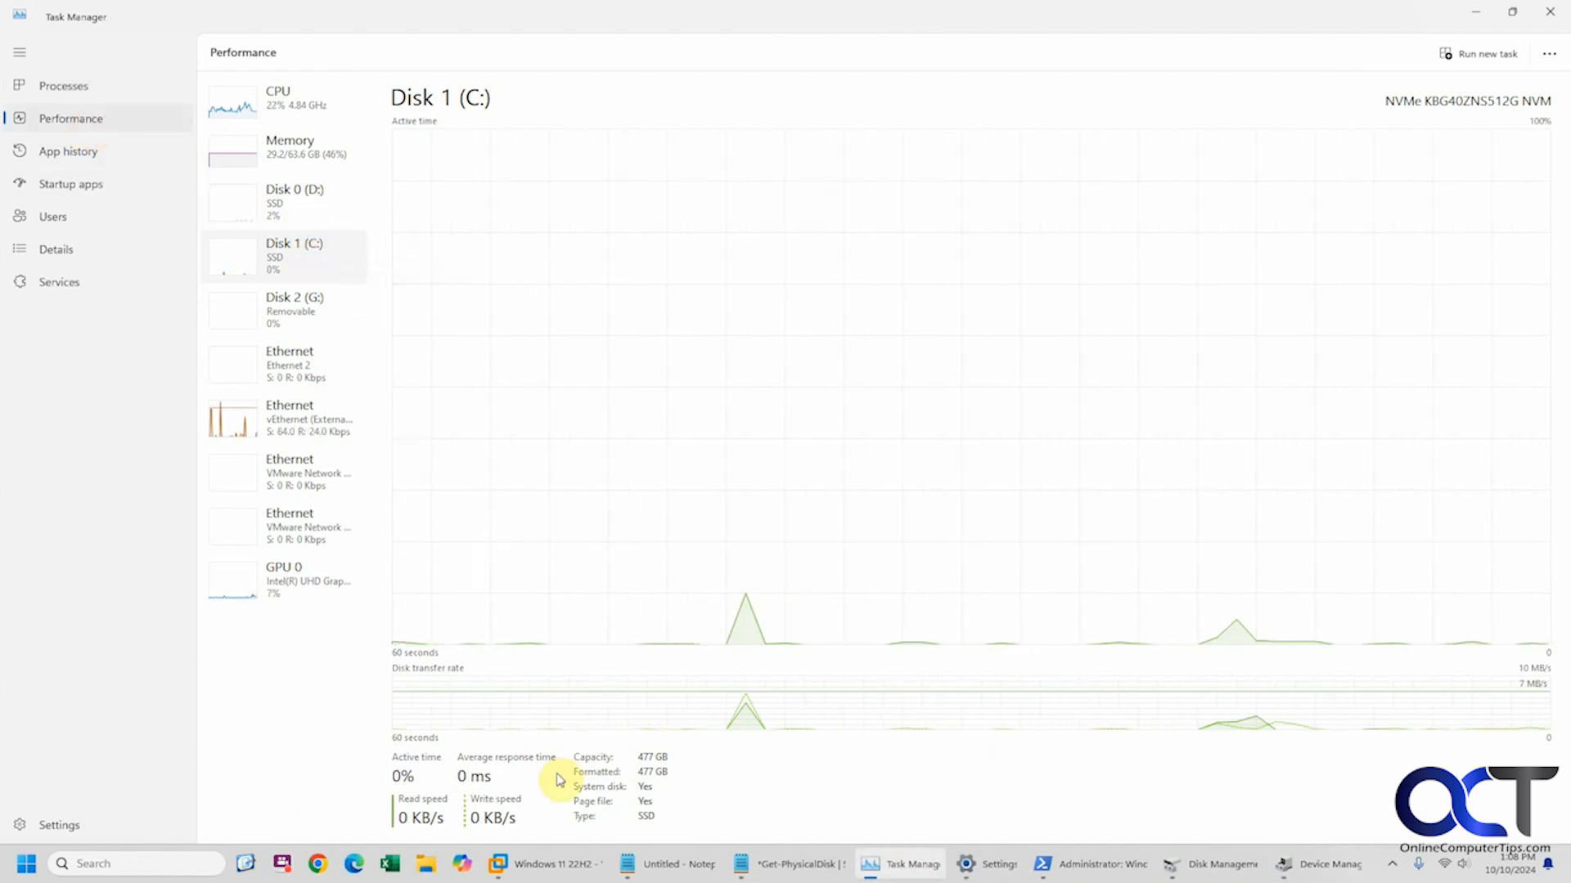
click(311, 209)
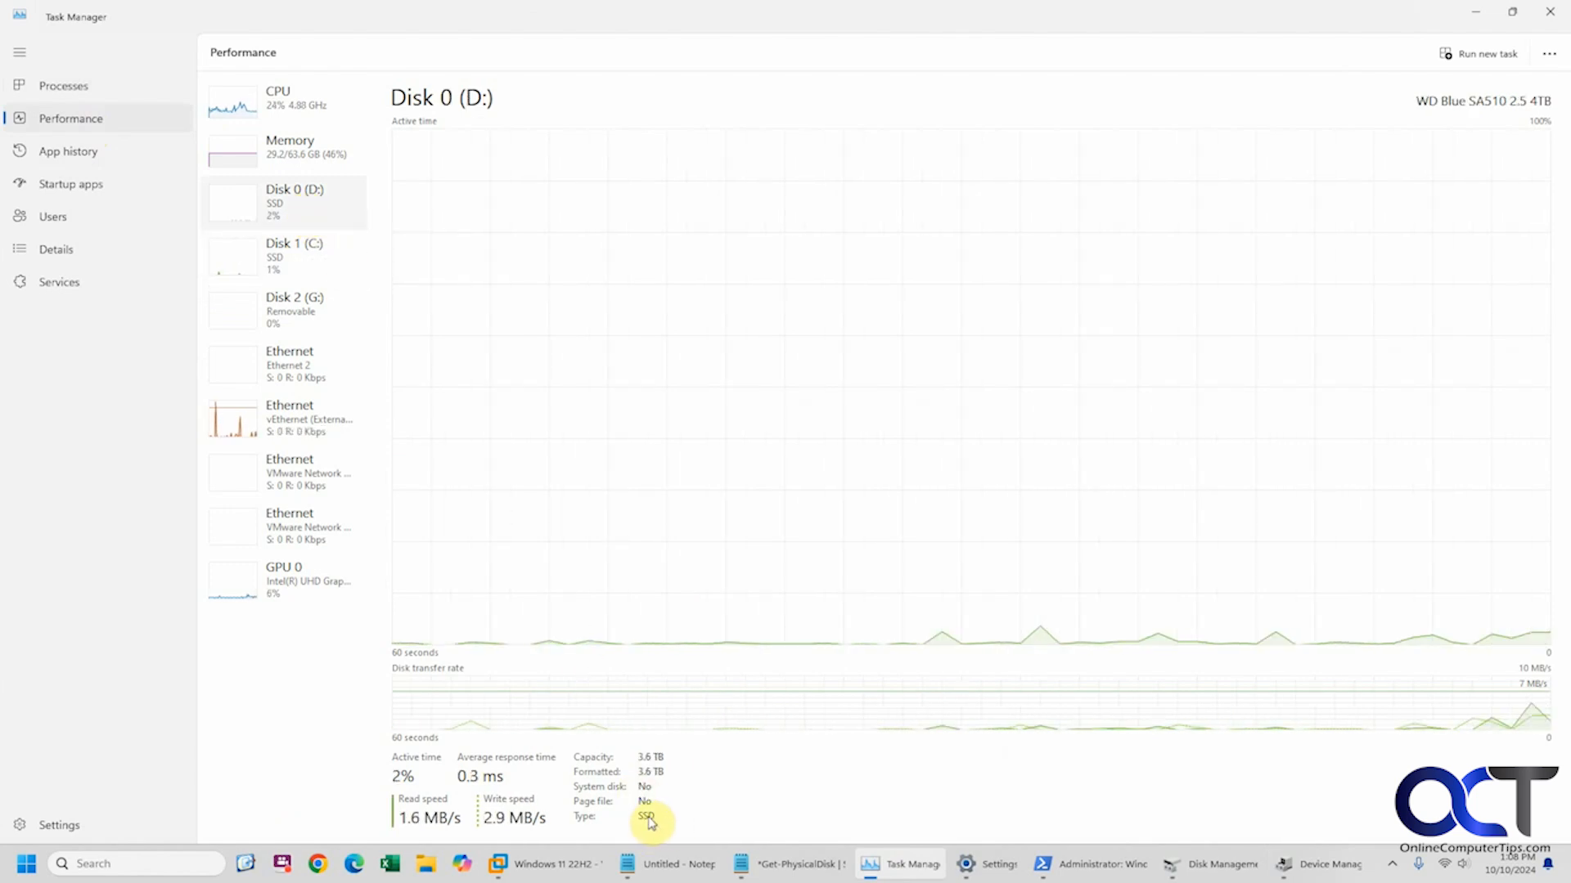
click(321, 256)
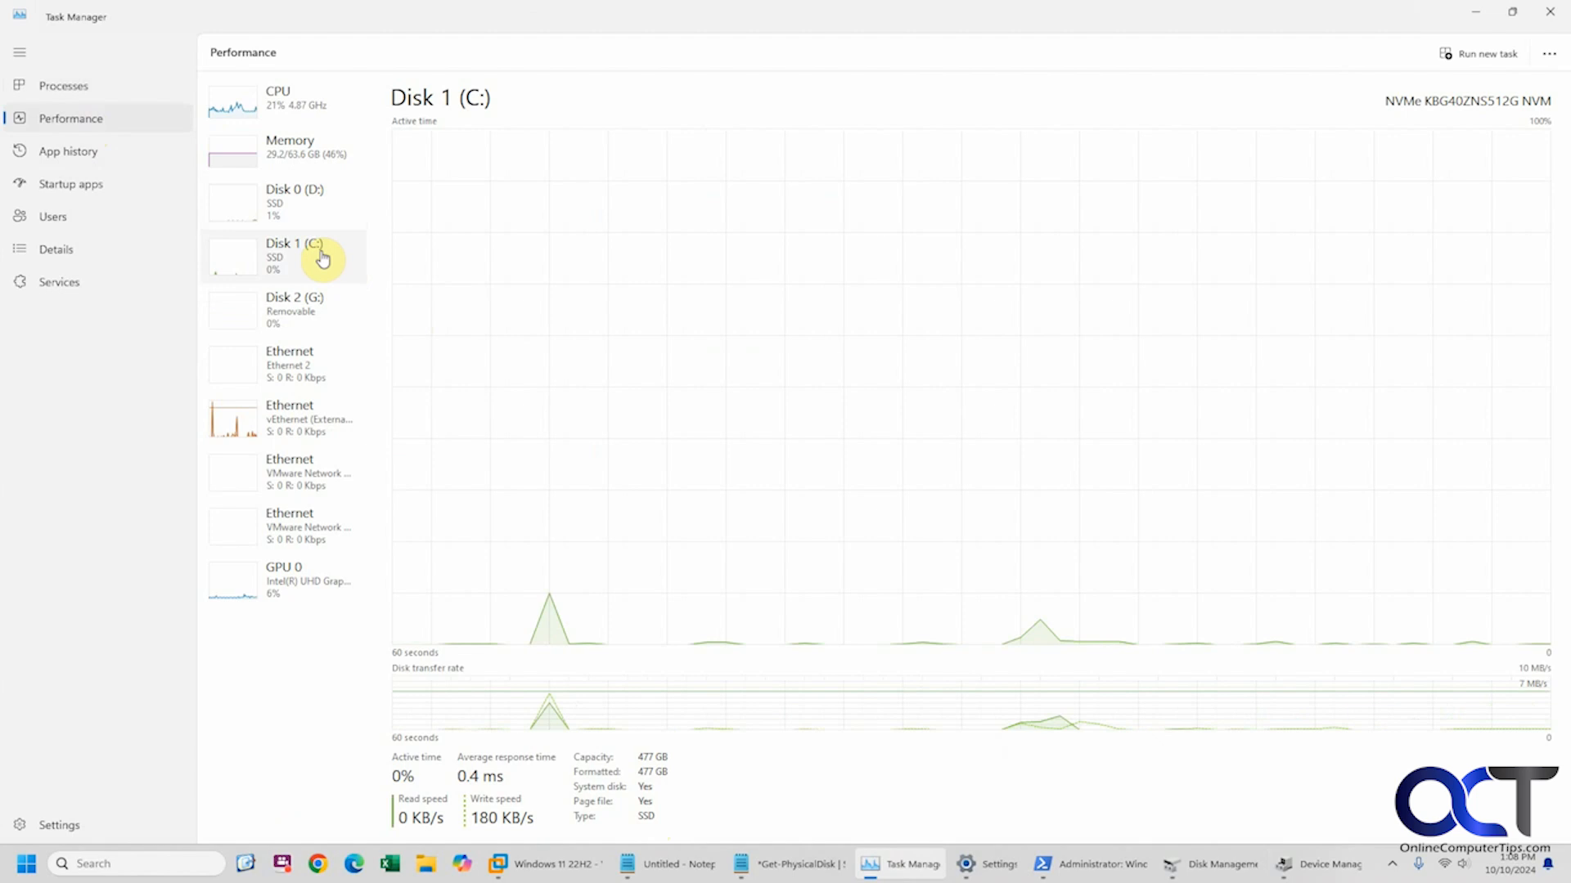
click(308, 209)
Step: Move to Disk 1 (C:) details before running Get-PhysicalDisk in PowerShell
key(Down)
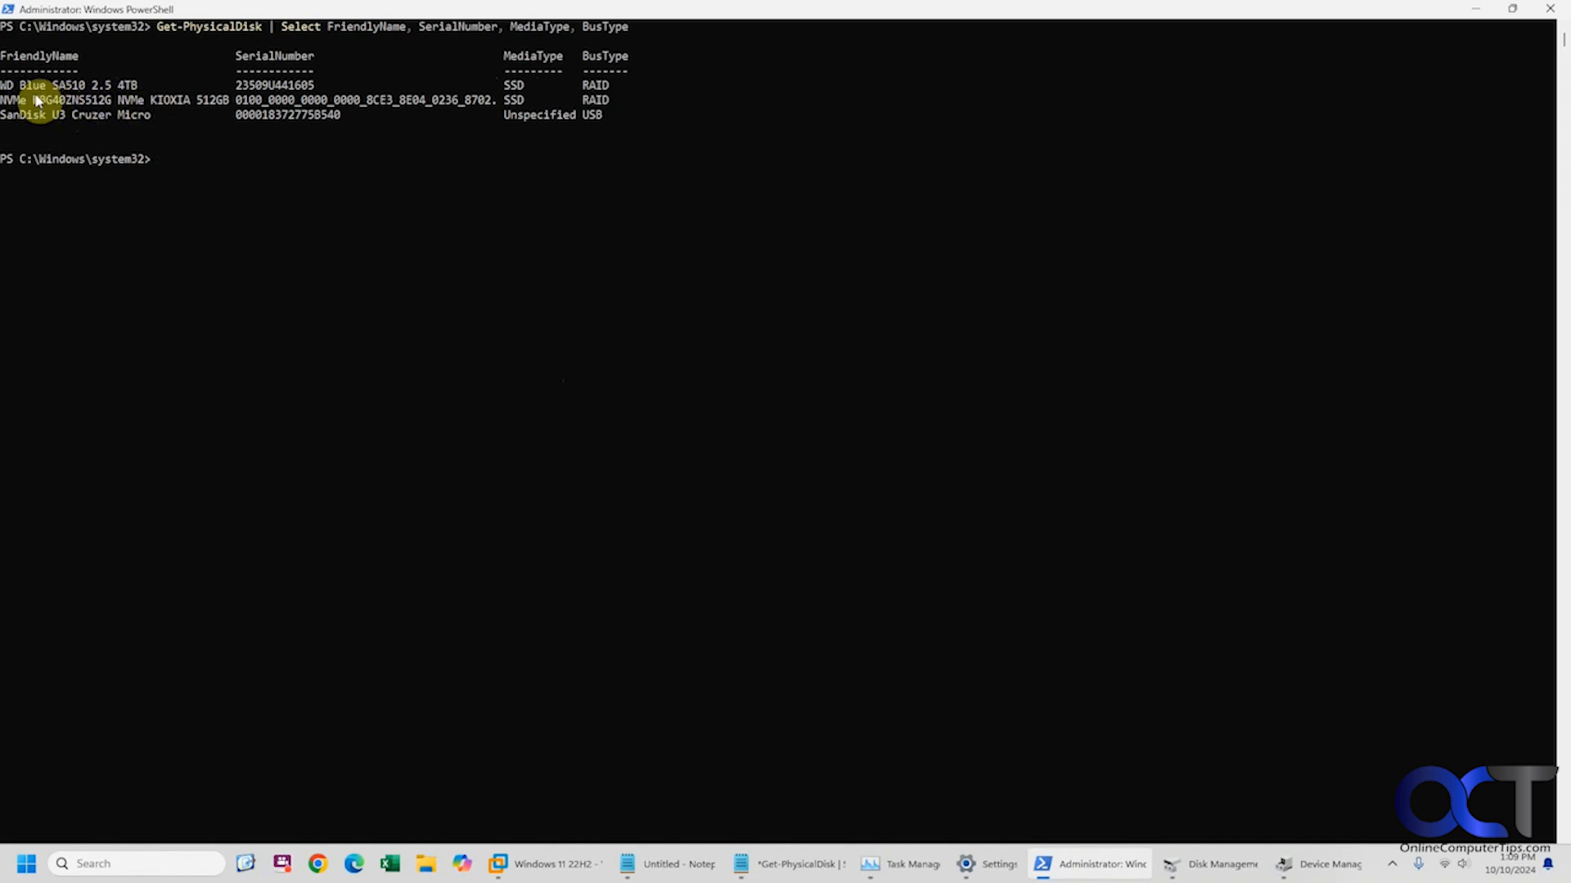
Step: Navigate Settings System > Storage > Advanced storage settings > Disks & volumes
click(981, 863)
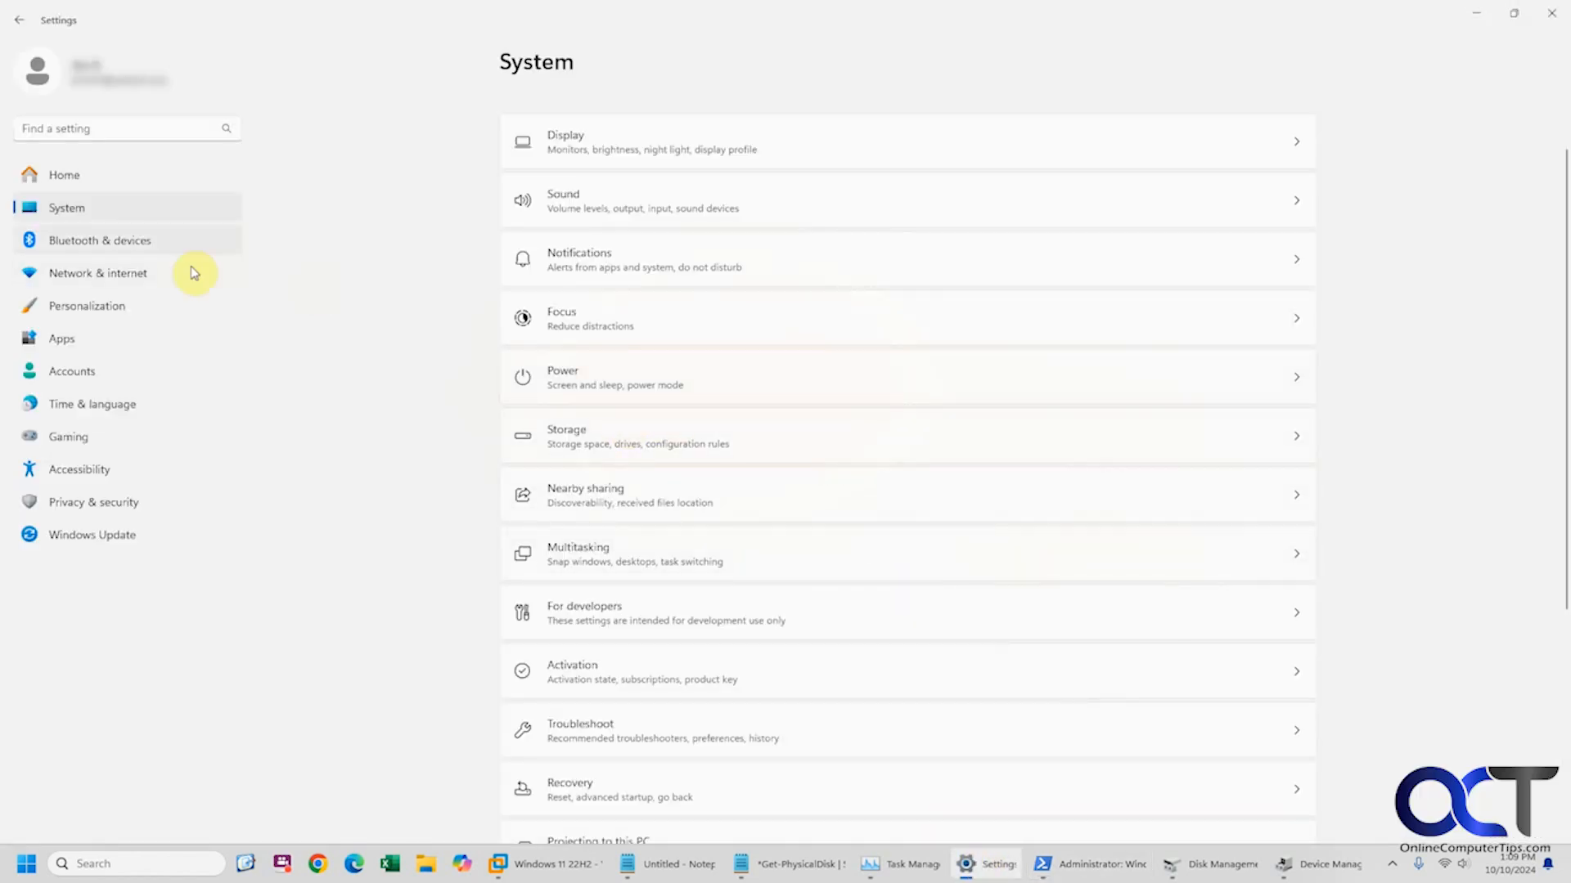
click(595, 445)
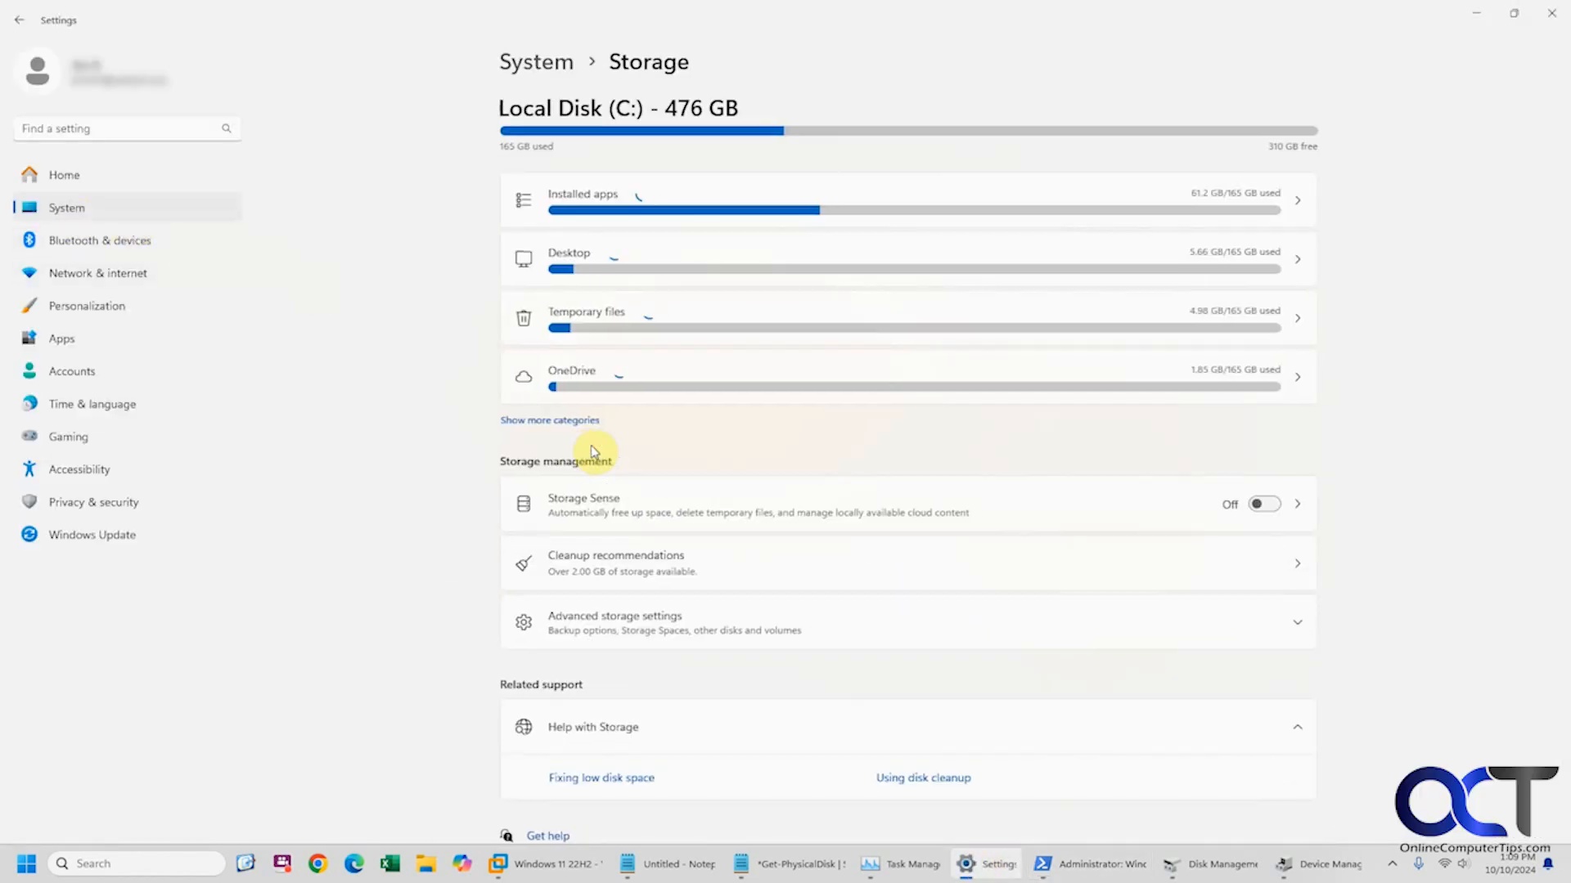
click(685, 632)
scroll(835, 715, down, 2)
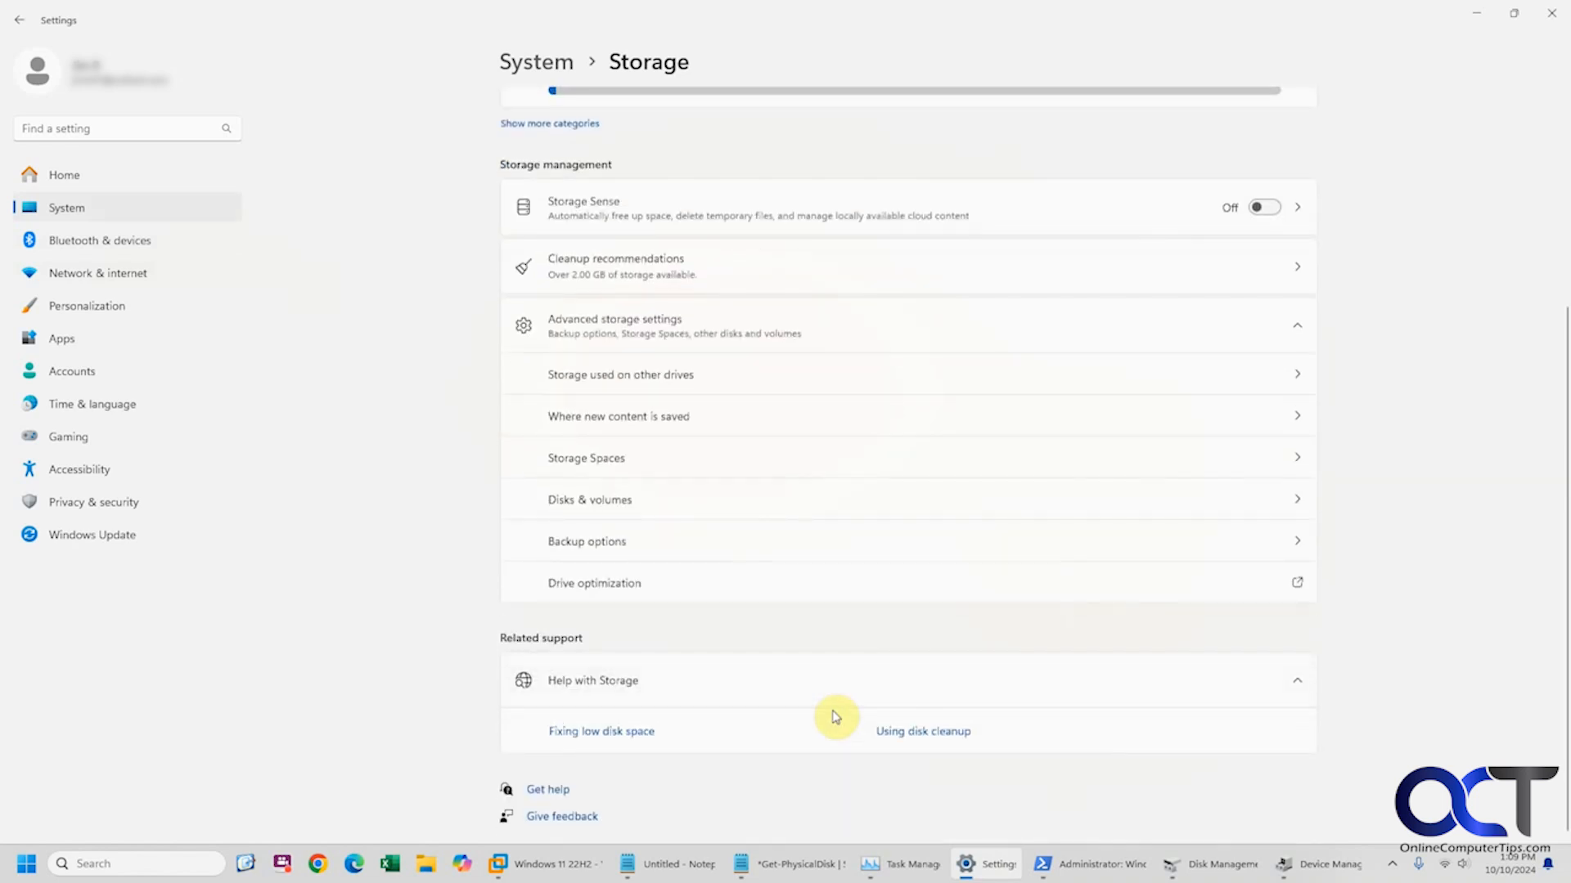
click(701, 511)
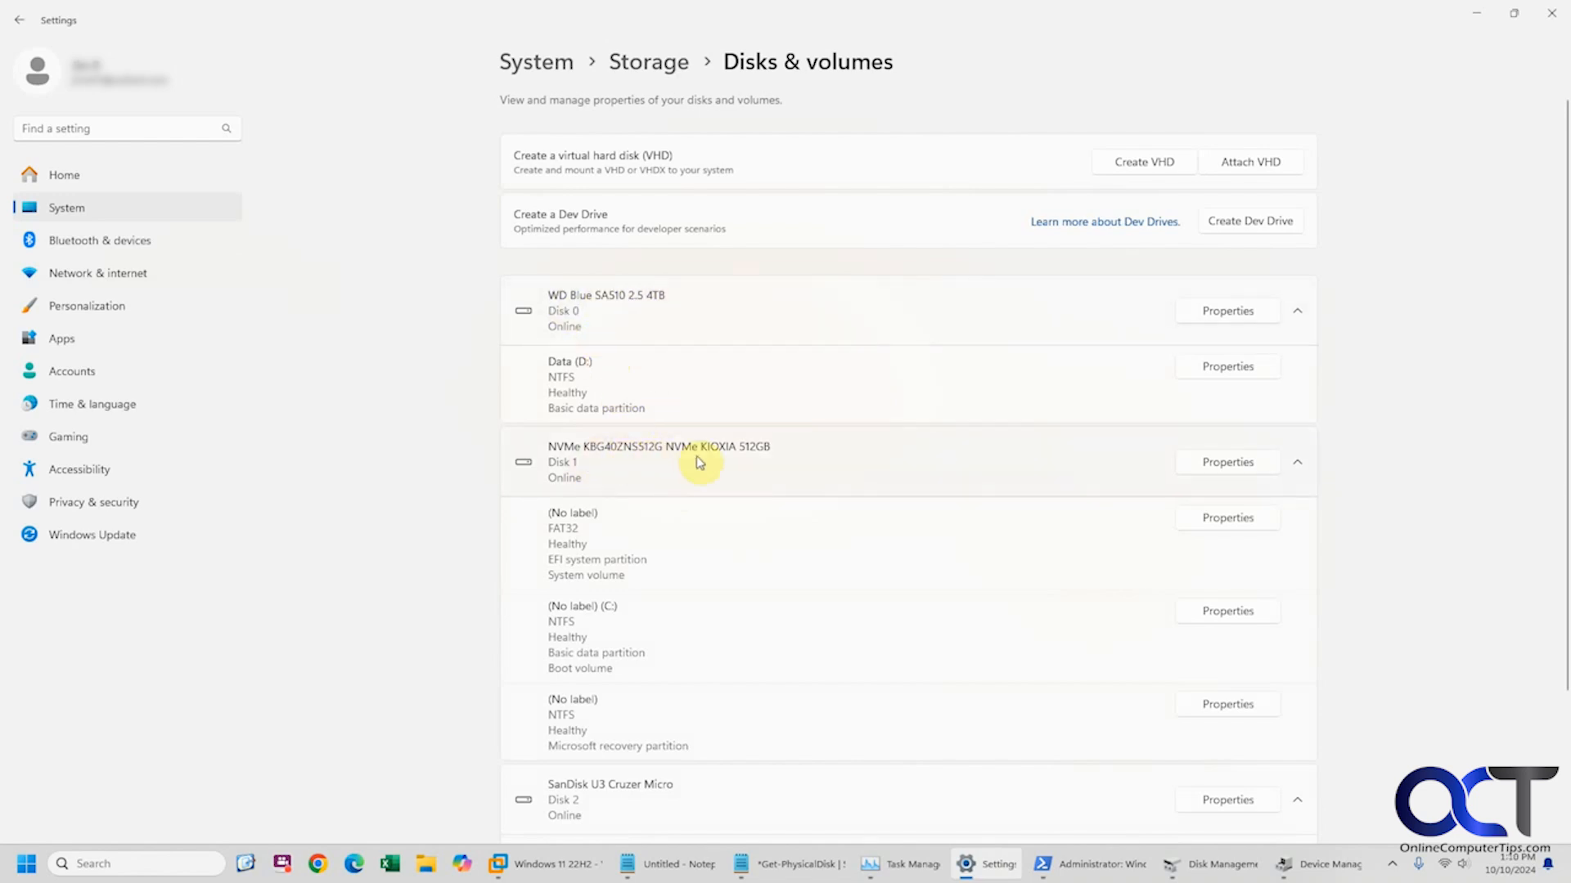
Step: View the WD Blue SA510 4TB and NVMe KIOXIA 512GB disk properties, both SSD on a RAID bus
click(1227, 311)
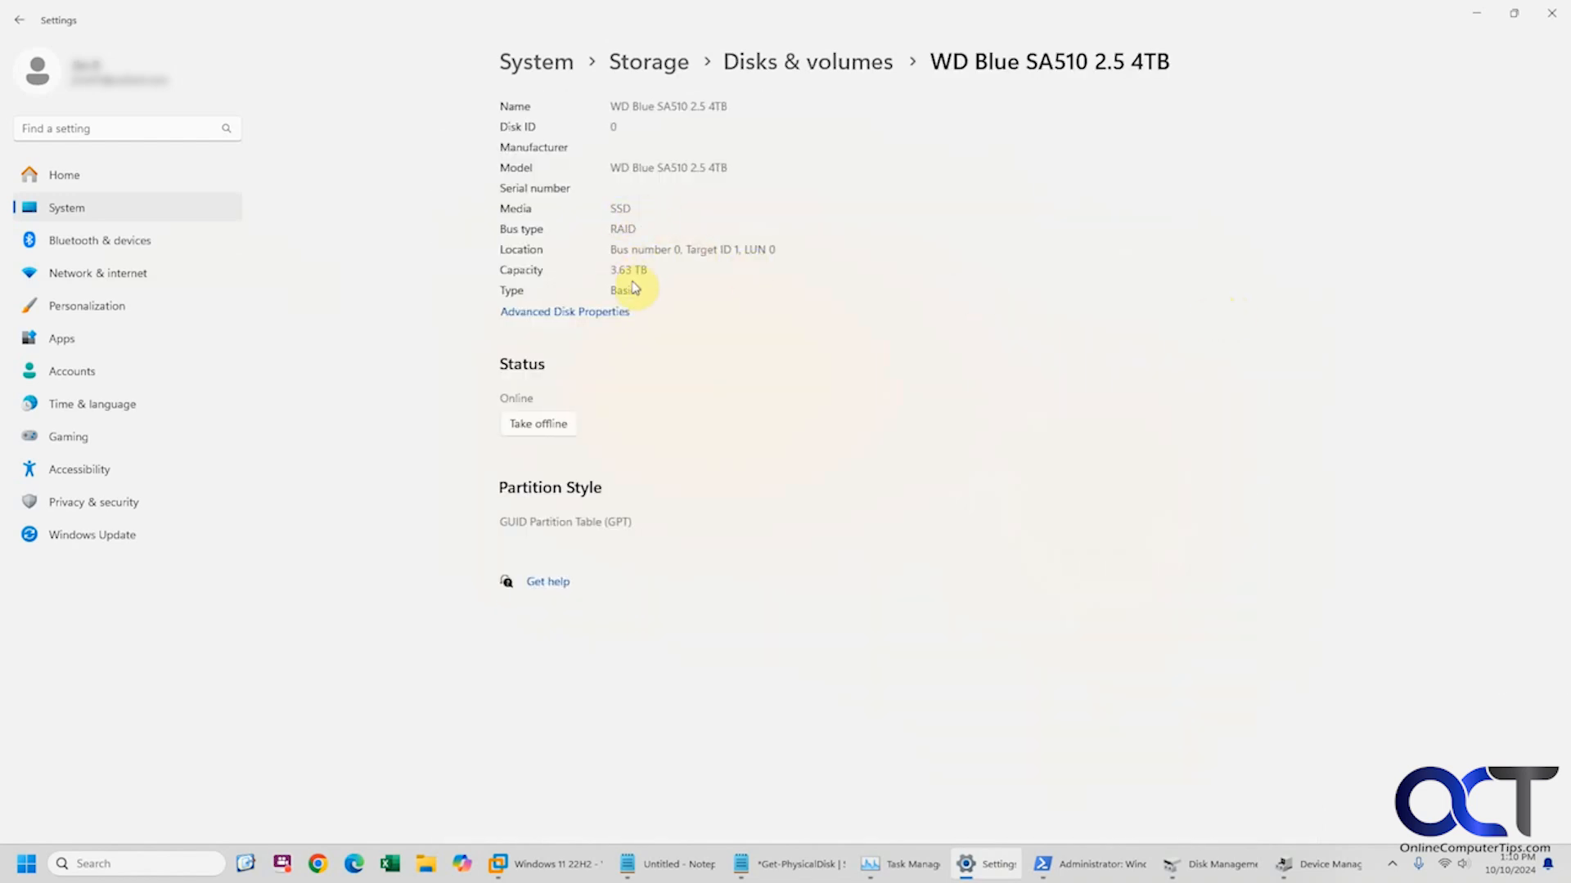
click(808, 62)
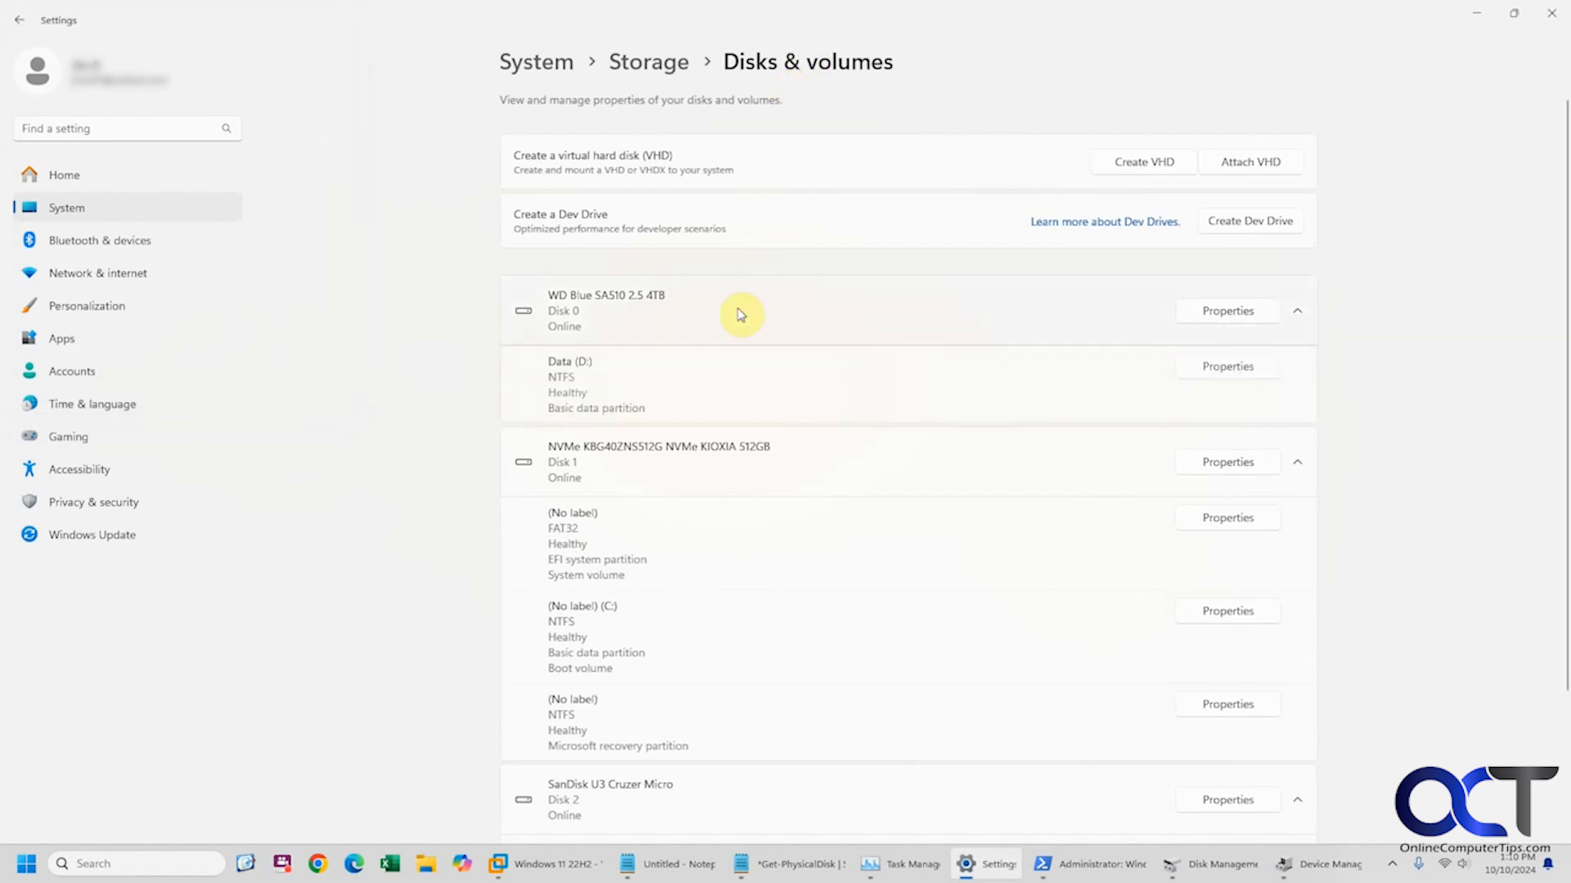
click(1196, 463)
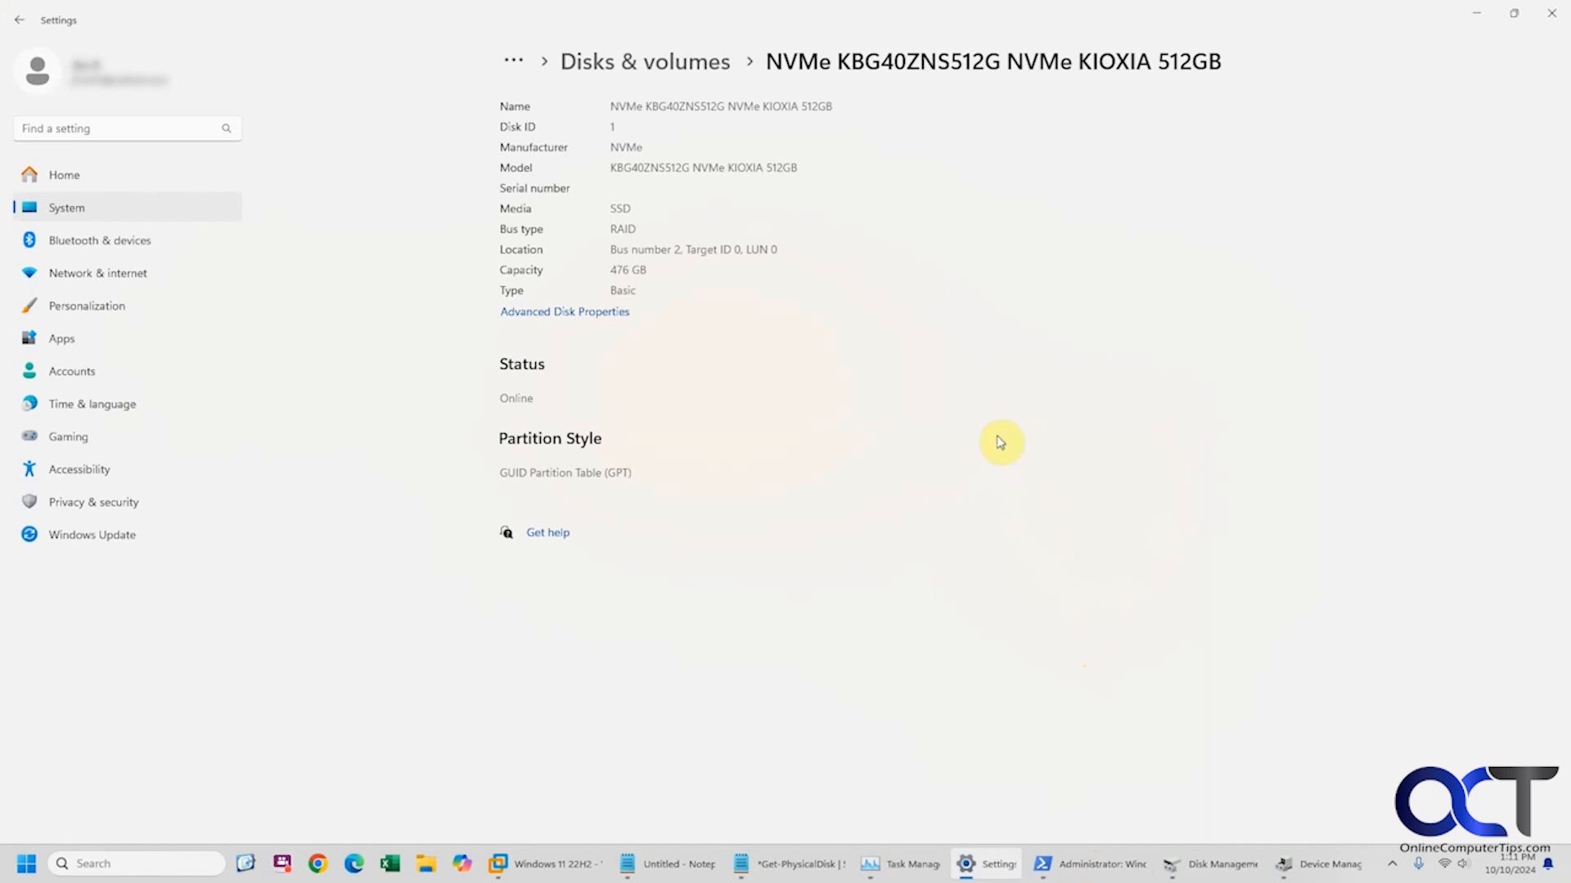
click(638, 61)
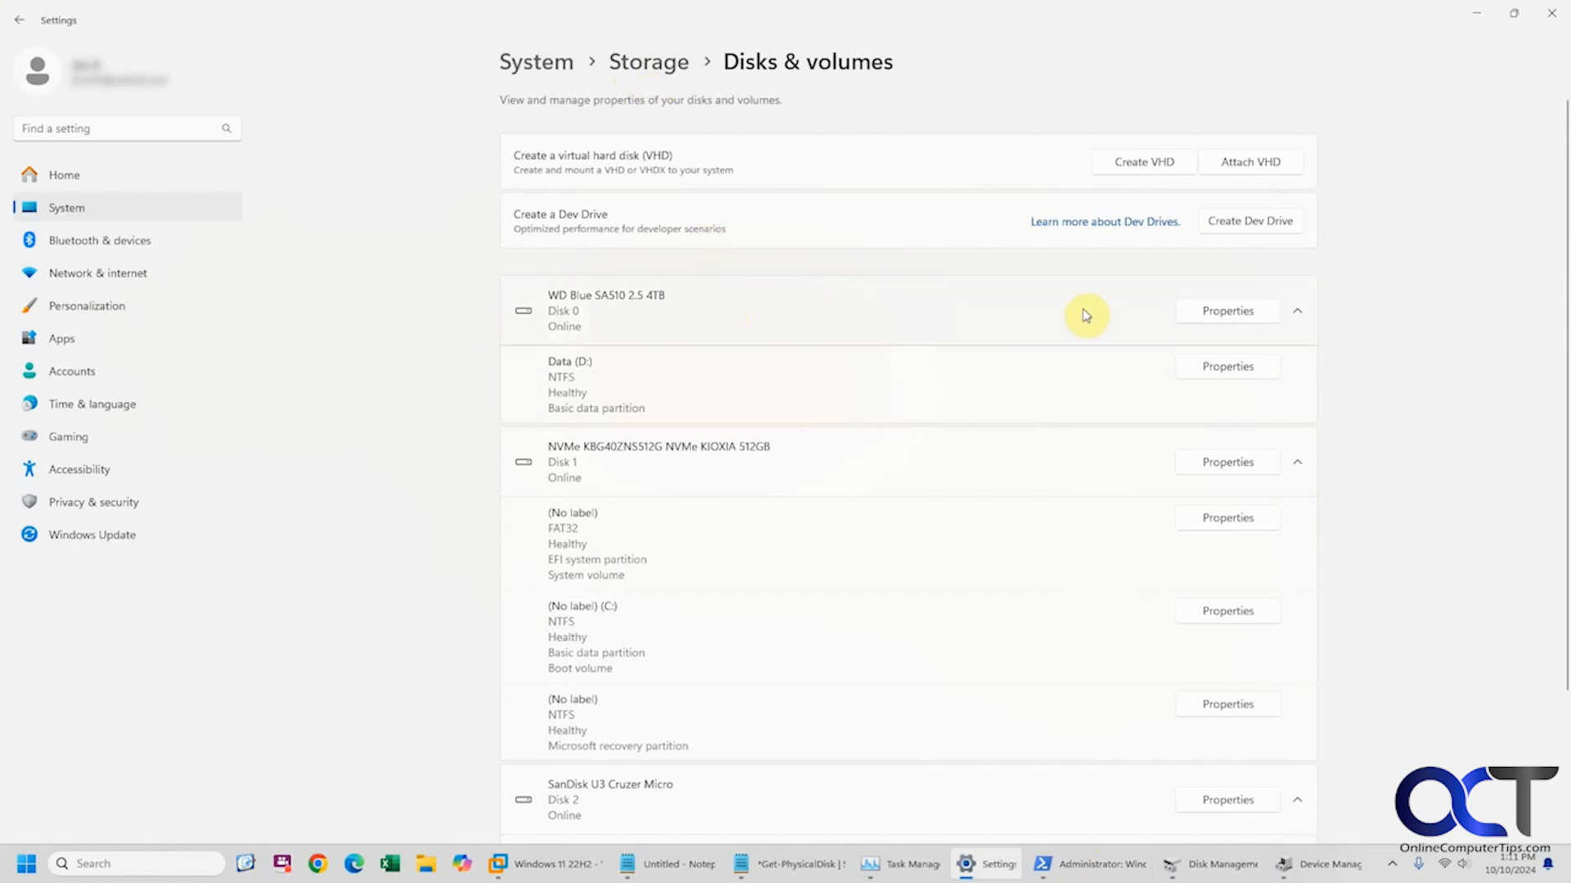
Step: Check the Data (D:) volume properties, then return to the PowerShell window
click(1227, 365)
click(795, 68)
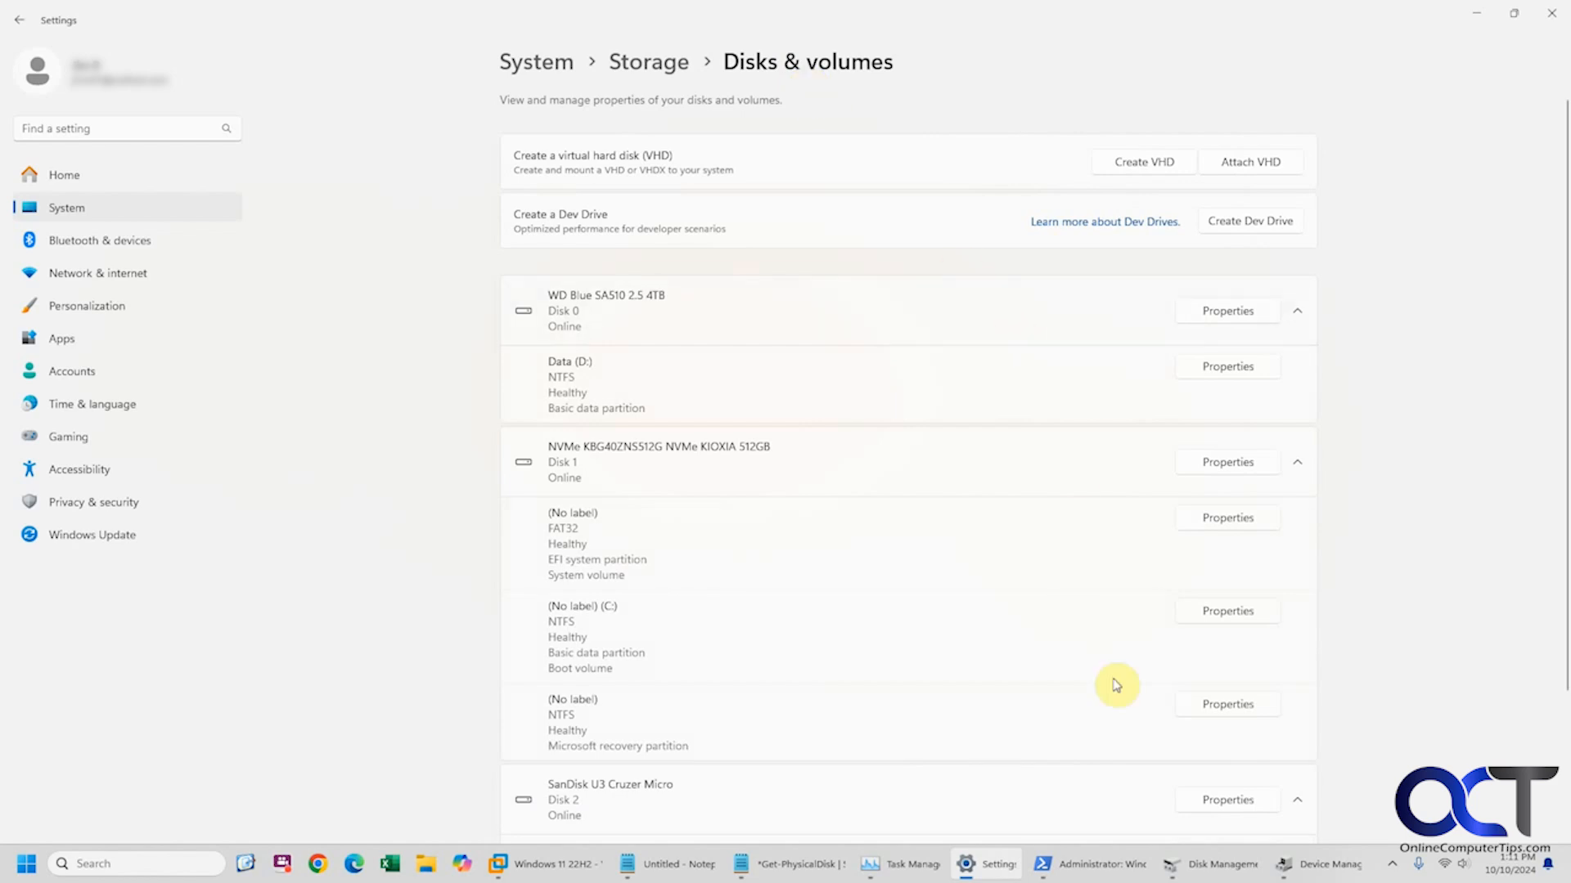
click(1099, 864)
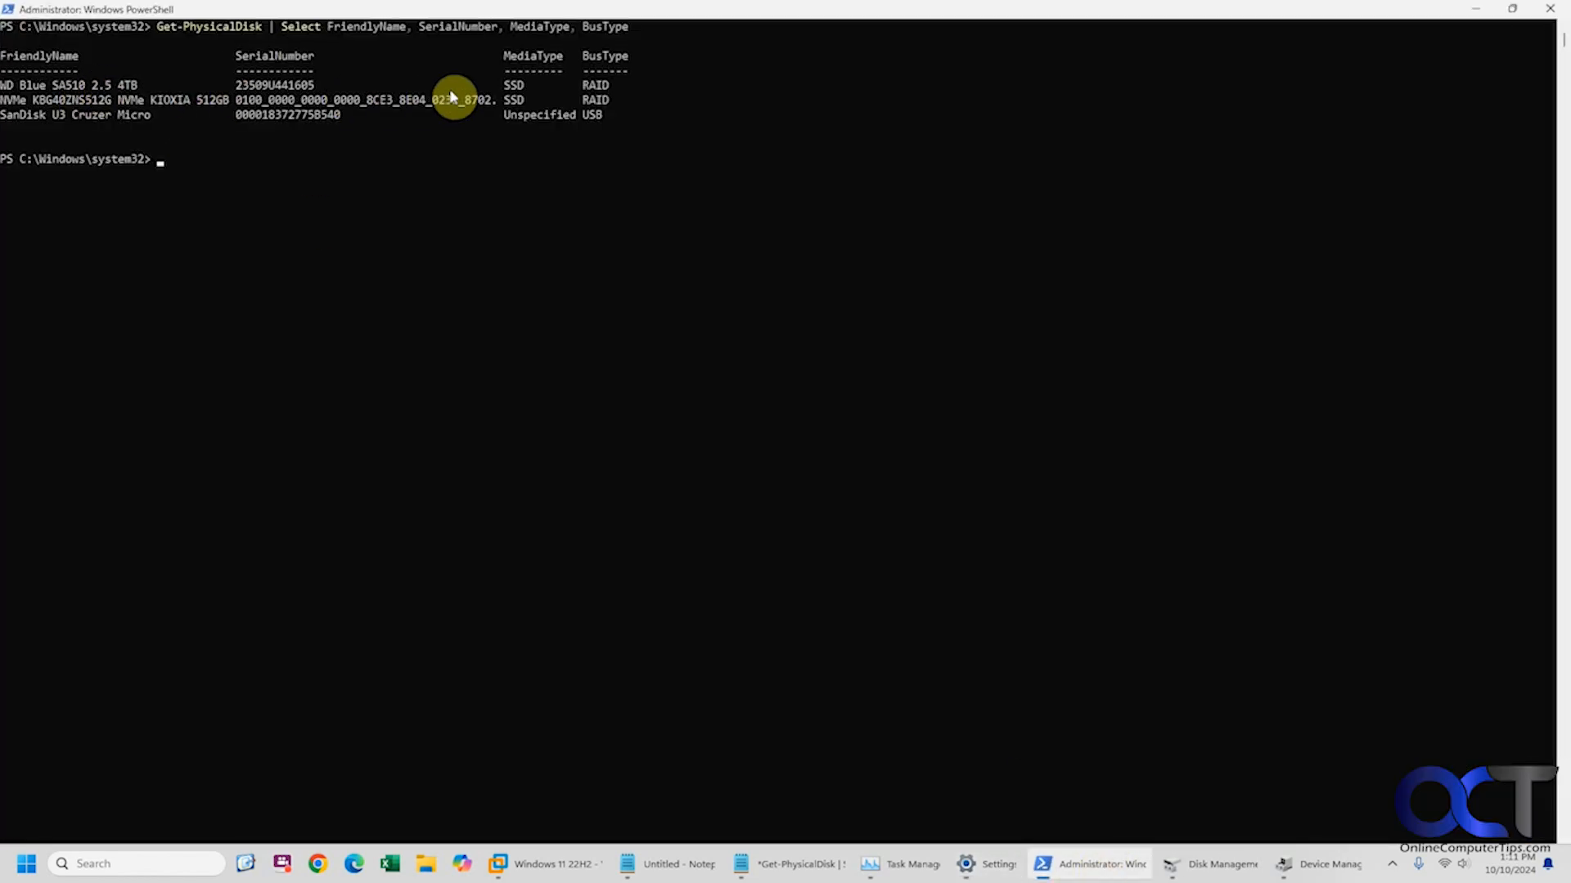
Step: Revisit the Disk Management disk layout, then bring the Device Manager disk drives list back
click(1208, 865)
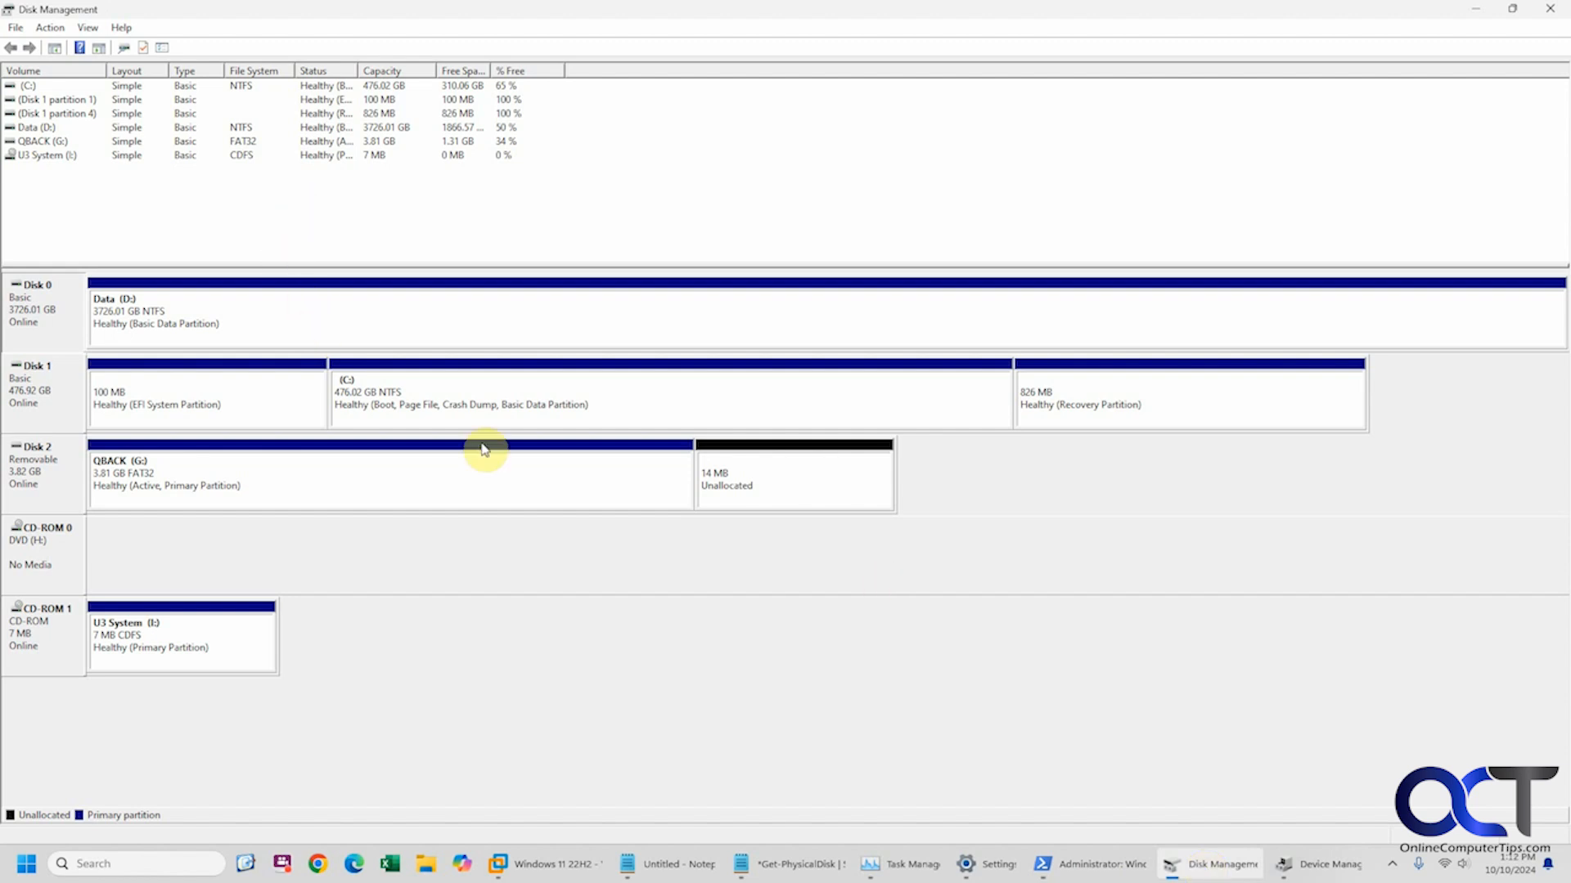
click(1328, 864)
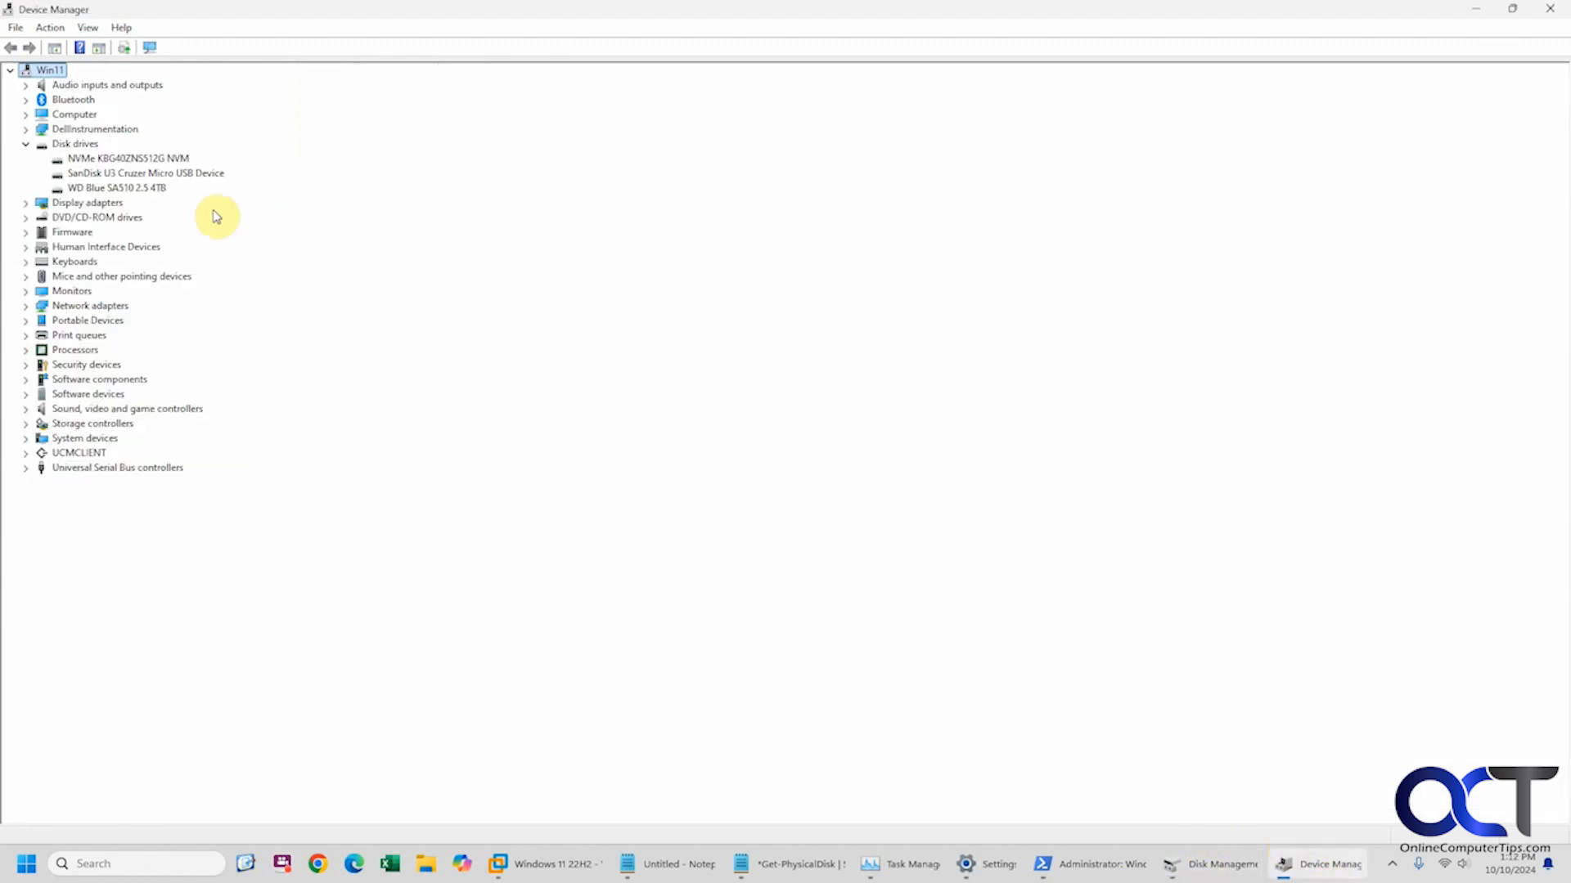